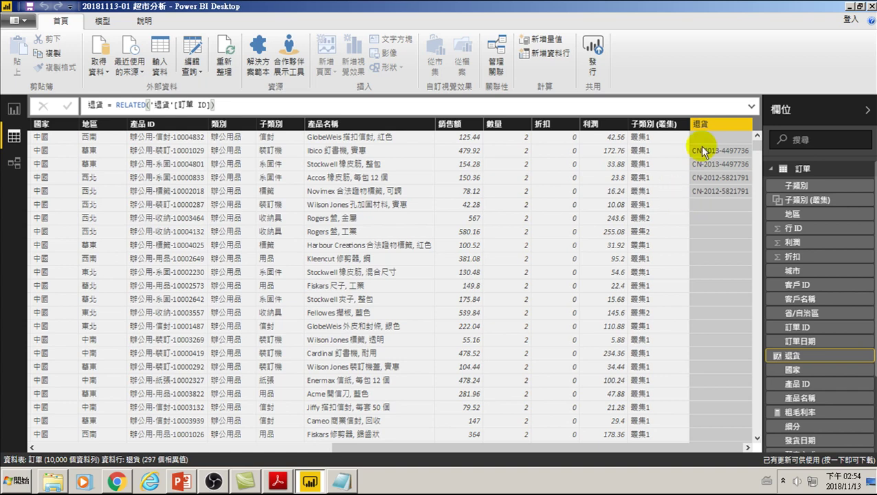
Select the 退貨 column in the 訂單 field list to show its RELATED formula.
left_click(771, 168)
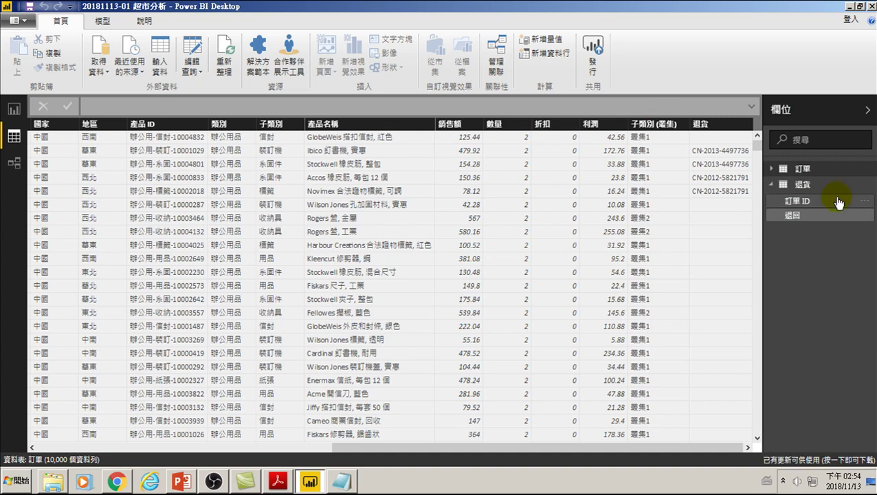
left_click(771, 168)
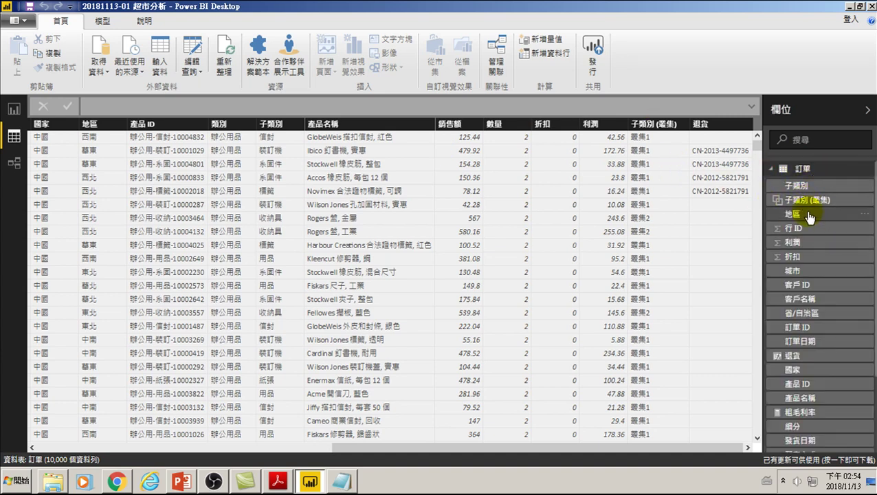
scroll(813, 293, "down", 3)
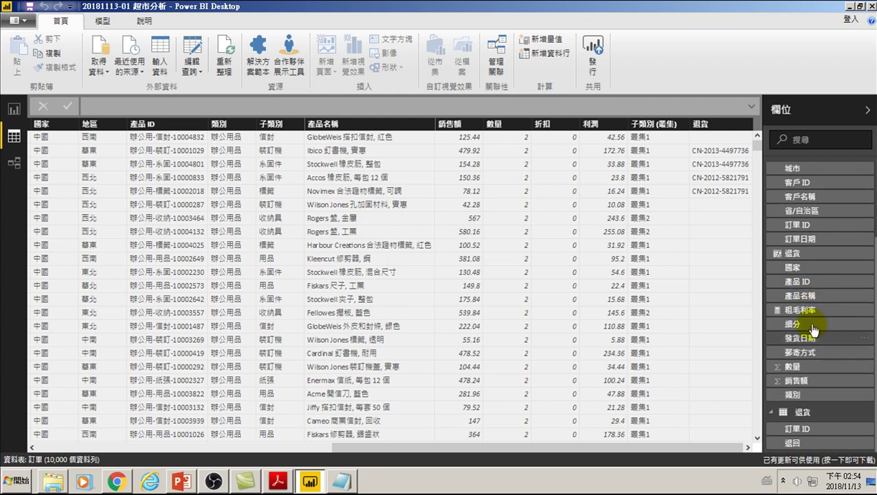
scroll(811, 381, "up", 3)
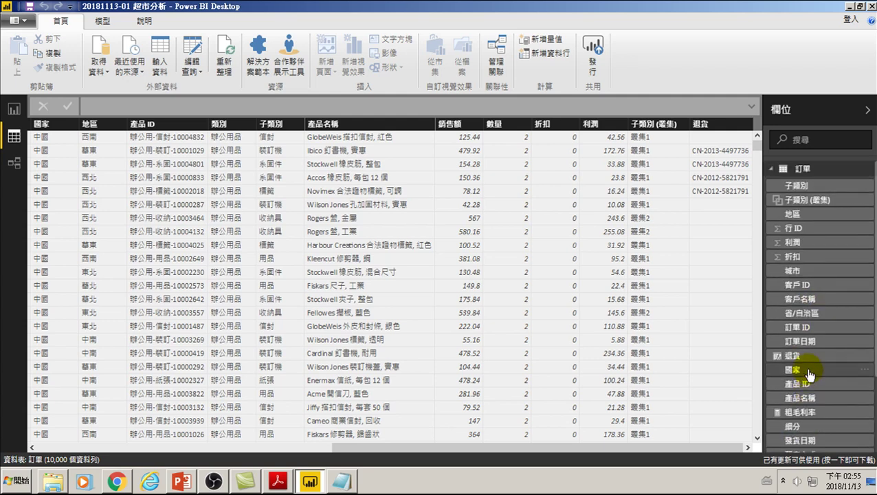
scroll(808, 364, "down", 3)
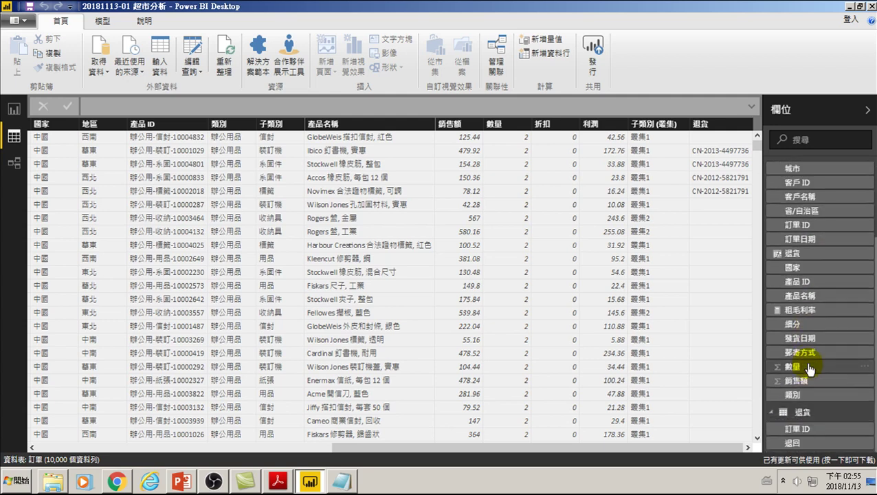
left_click(794, 254)
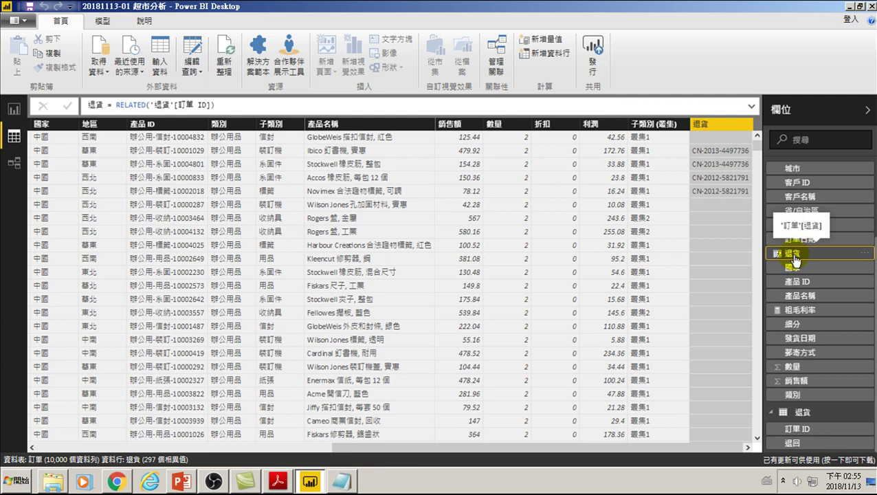
Rename the 退貨 column to 退貨訂單ID in its formula and check the renamed header.
left_click(103, 105)
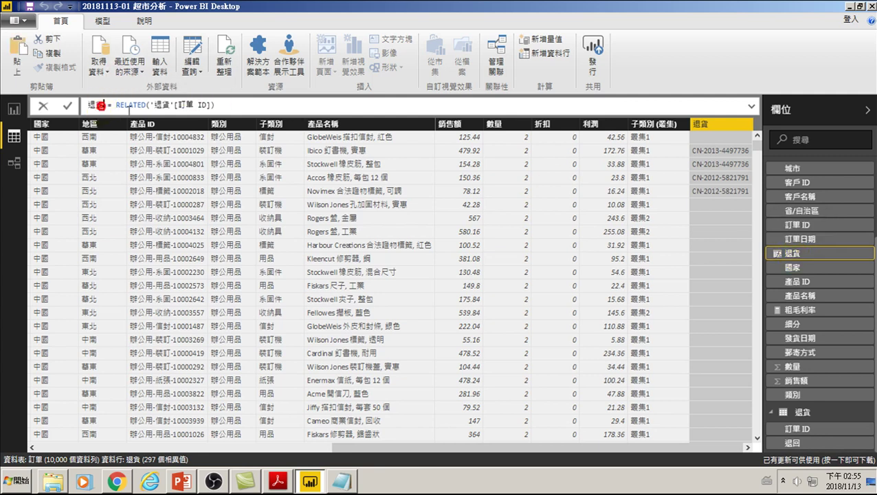
type("y")
type("訂")
type("單ID")
key("Return")
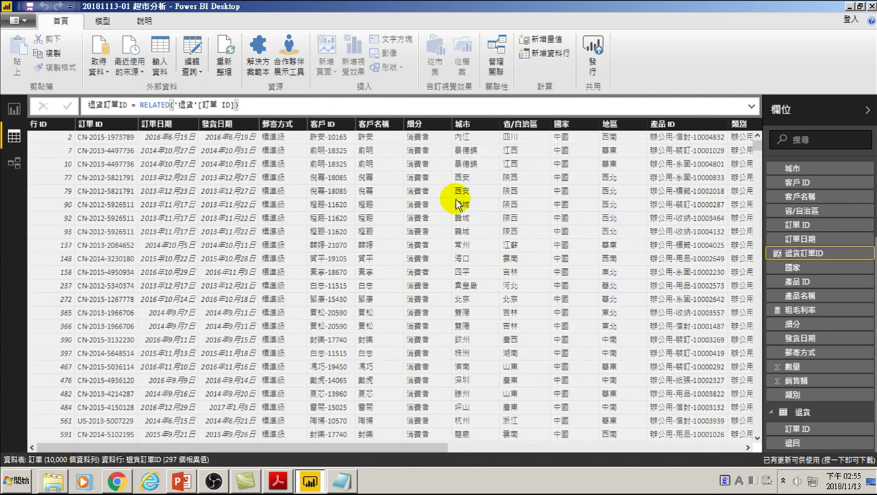
left_click_drag(444, 451, 744, 448)
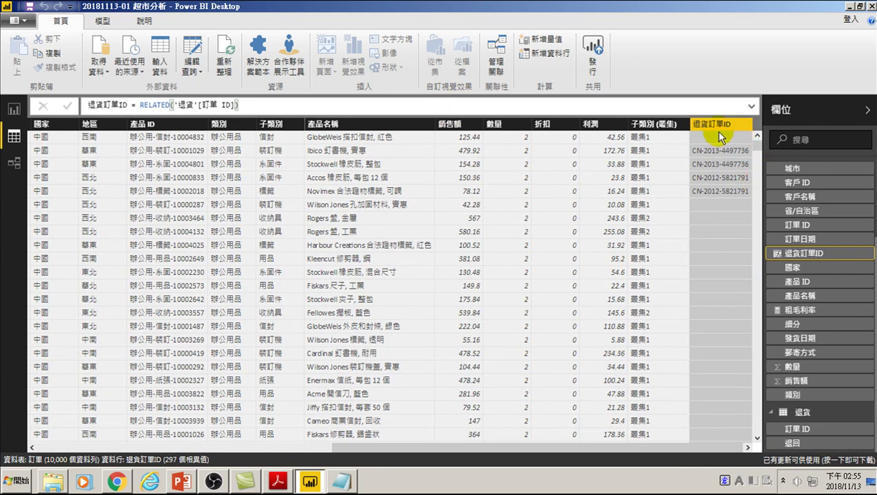
Create the calculated column 退貨退回 = RELATED('退貨'[退回]) in the 訂單 table.
left_click(540, 53)
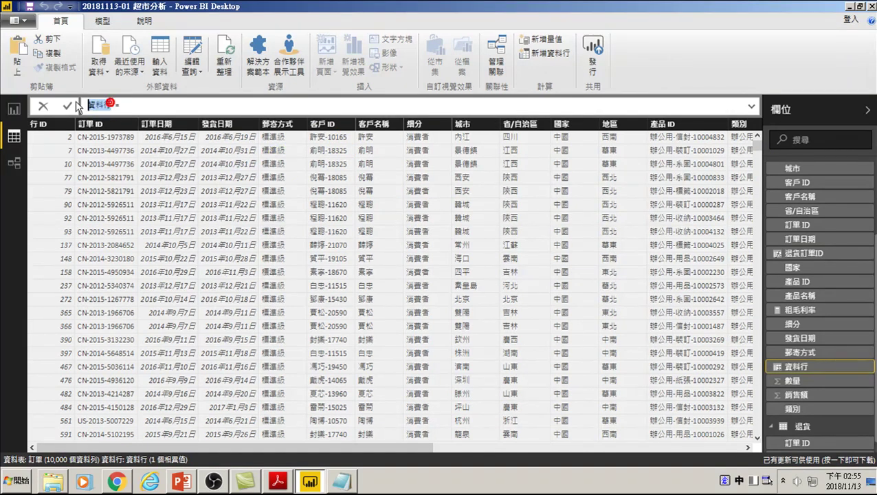
type("退貨")
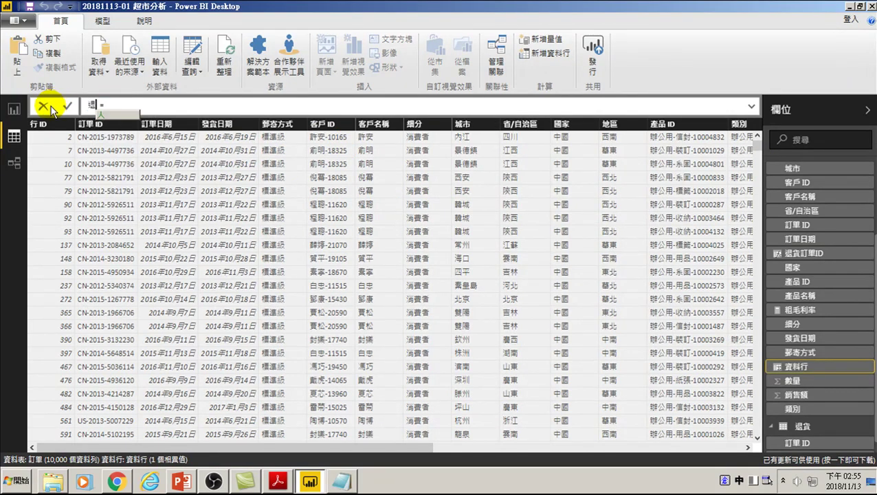
type("退回 = ")
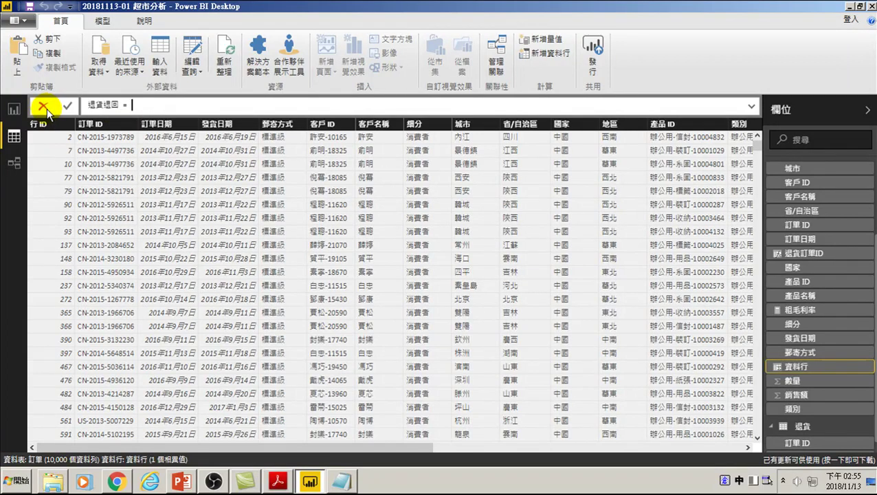
type("re")
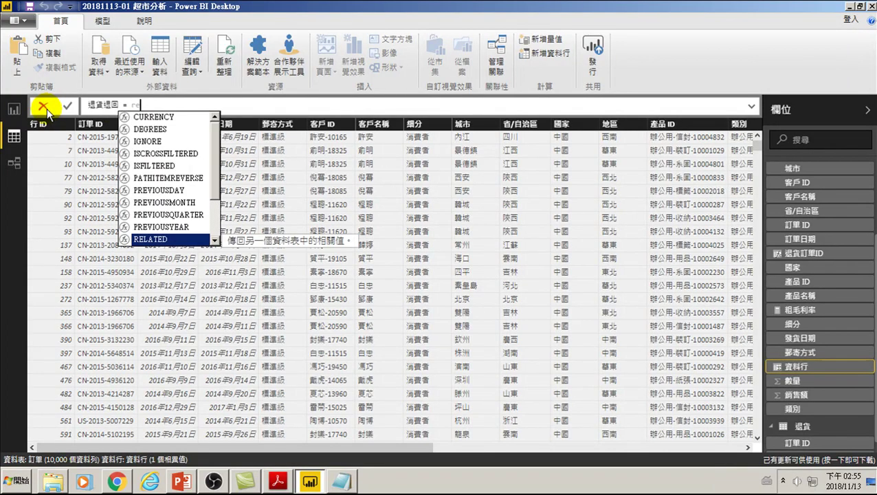
key("Tab")
key("Down")
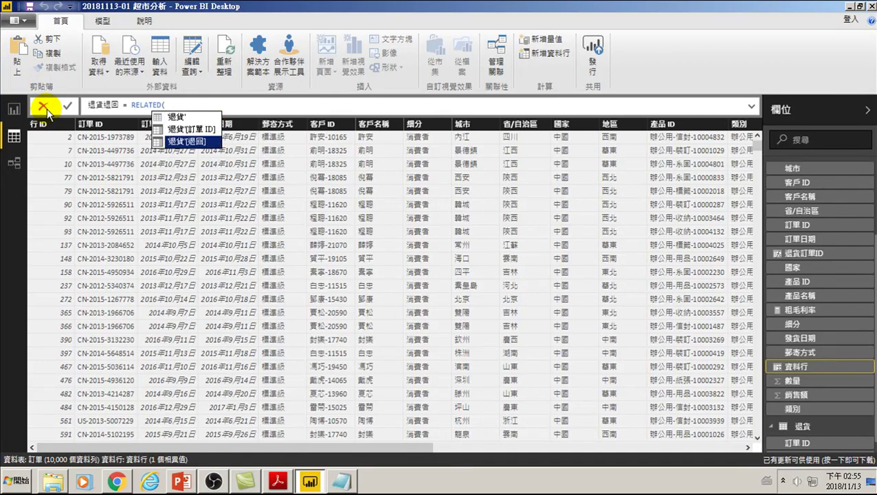
key("Tab")
type(")")
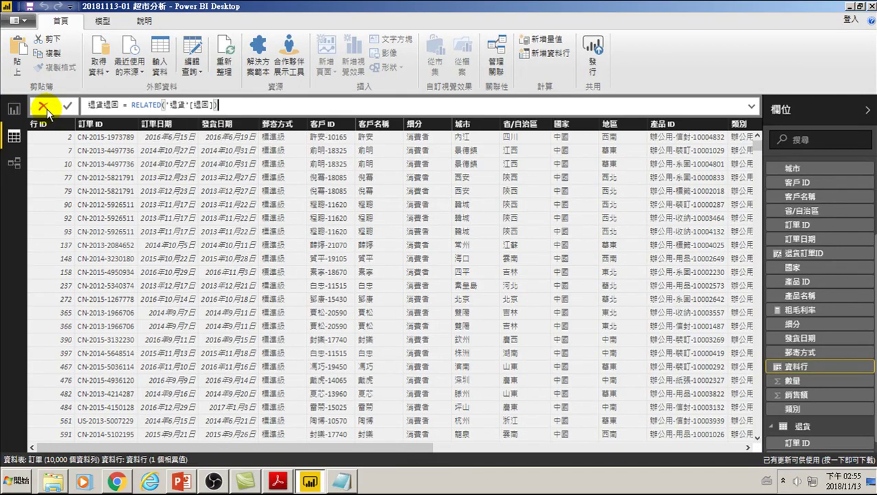
key("Return")
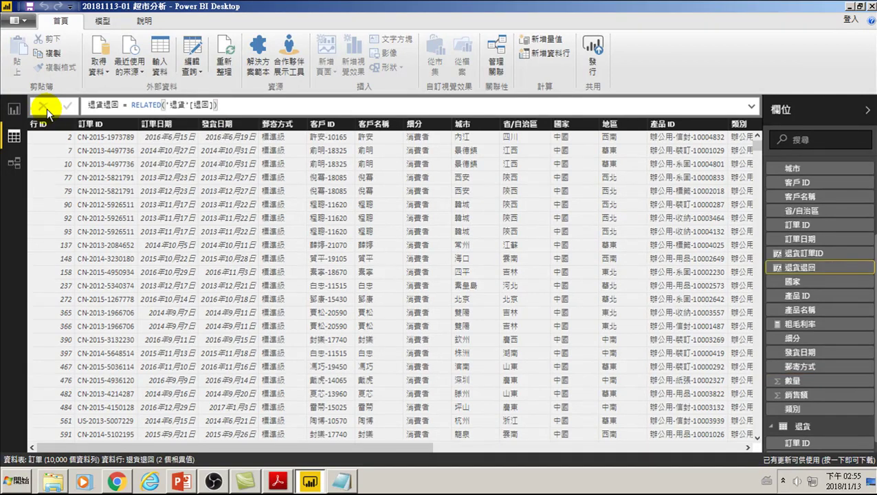
left_click_drag(360, 445, 662, 460)
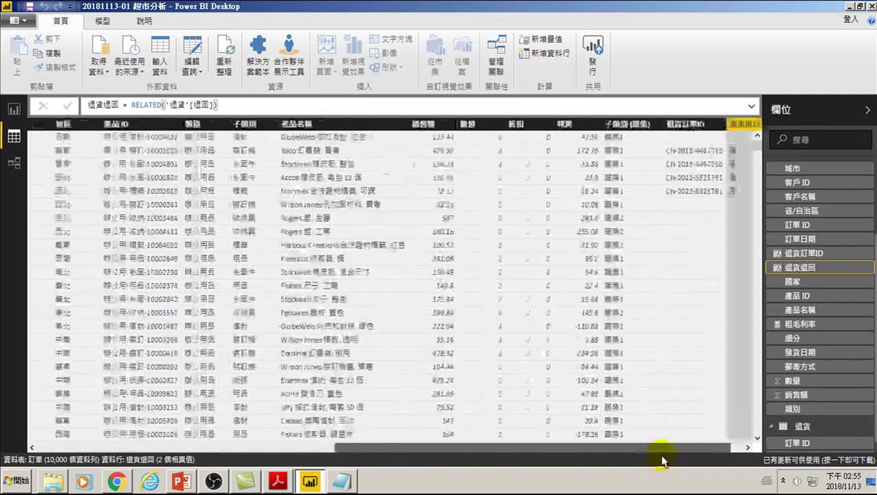